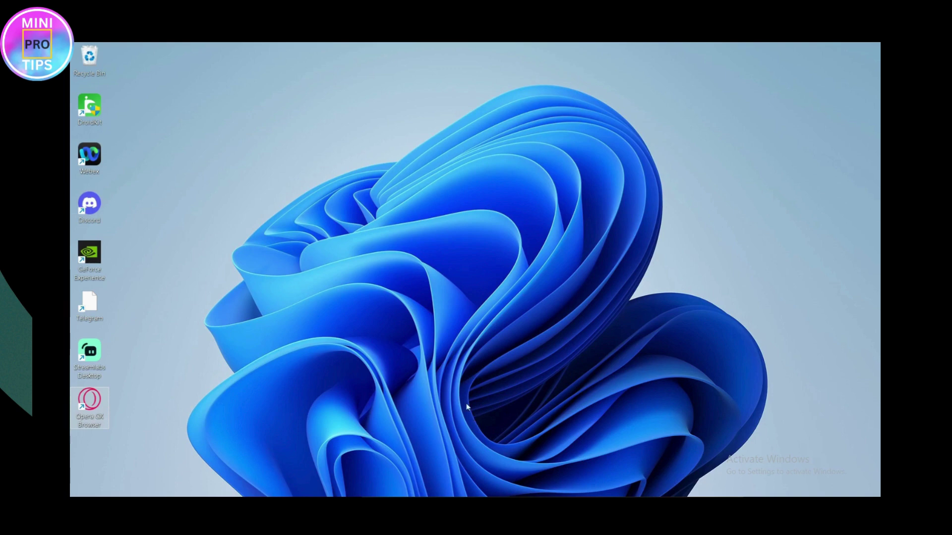
Search Start for 'troubleshoot' and show Other troubleshooters in Troubleshoot settings
mouse_move(114, 496)
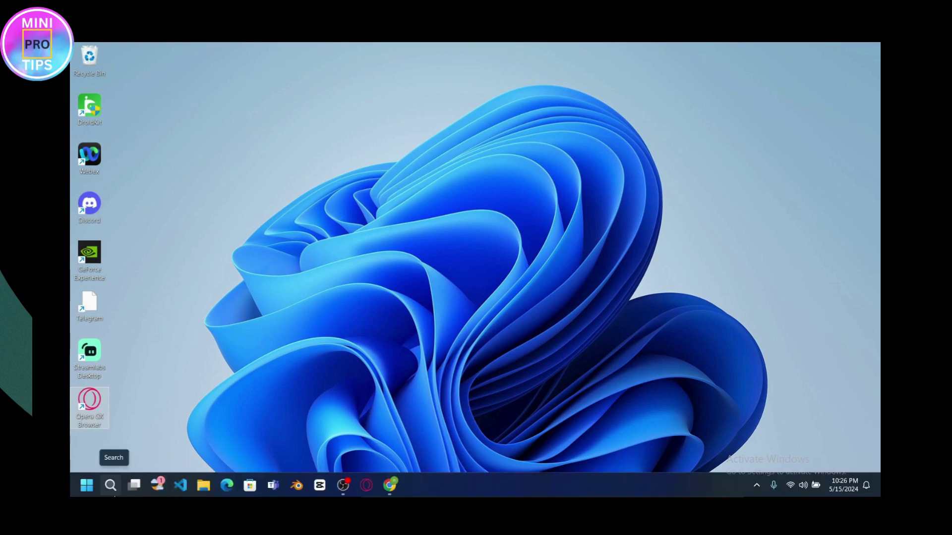
left_click(87, 484)
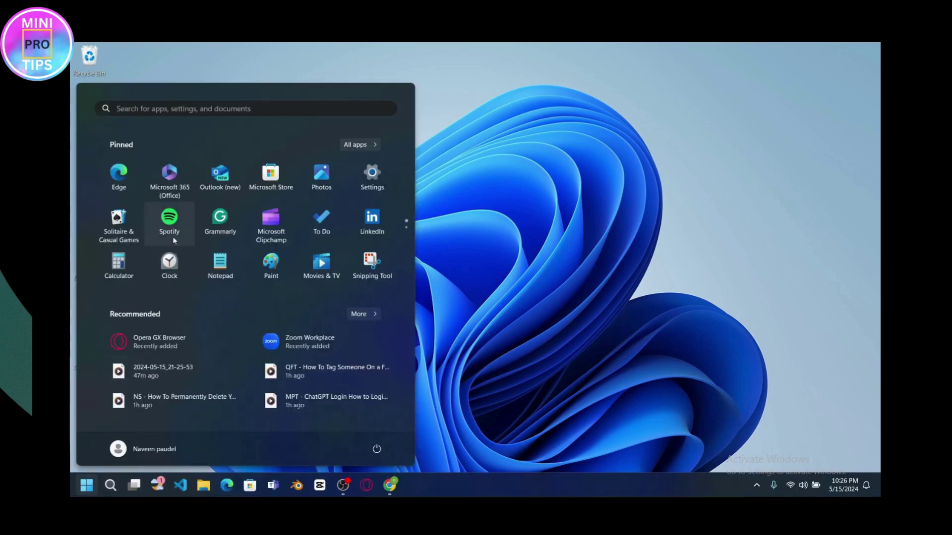
left_click(212, 114)
type("t")
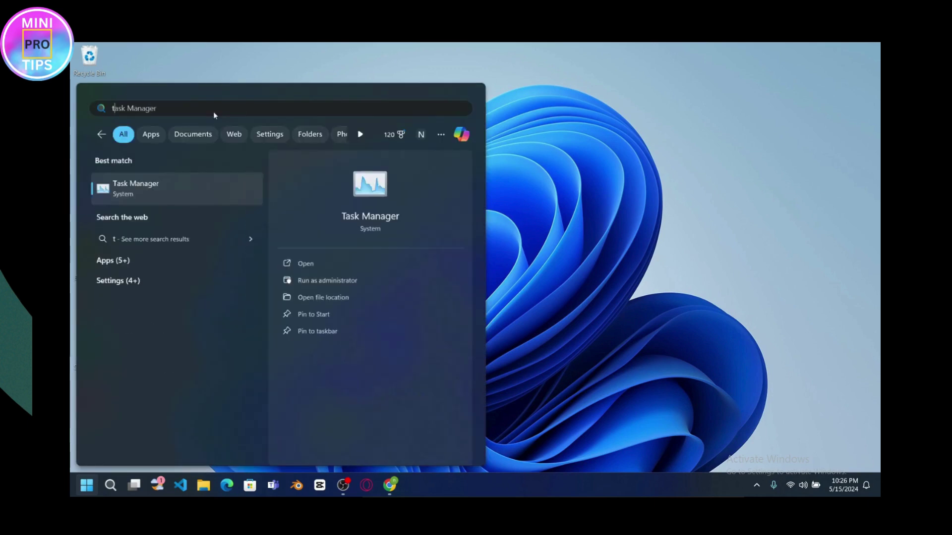
type("roubleshoot")
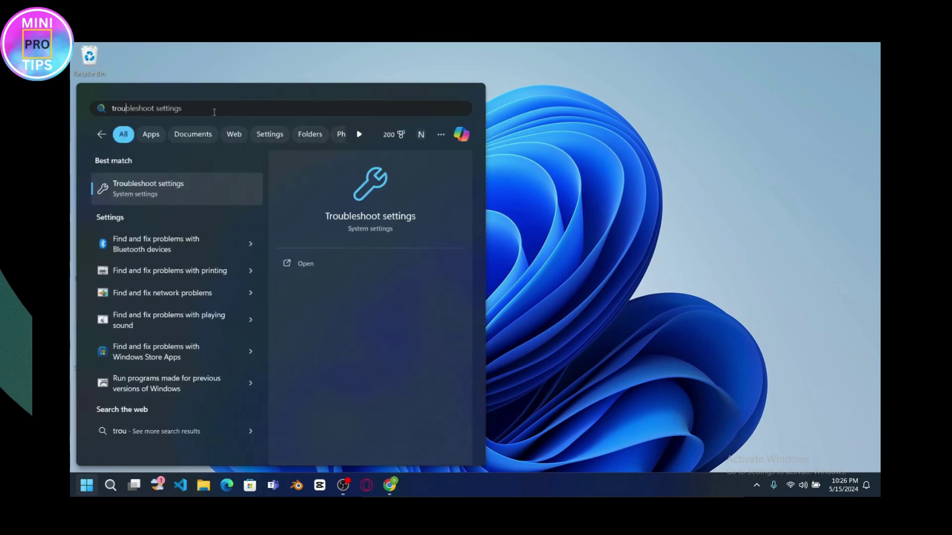
left_click(137, 188)
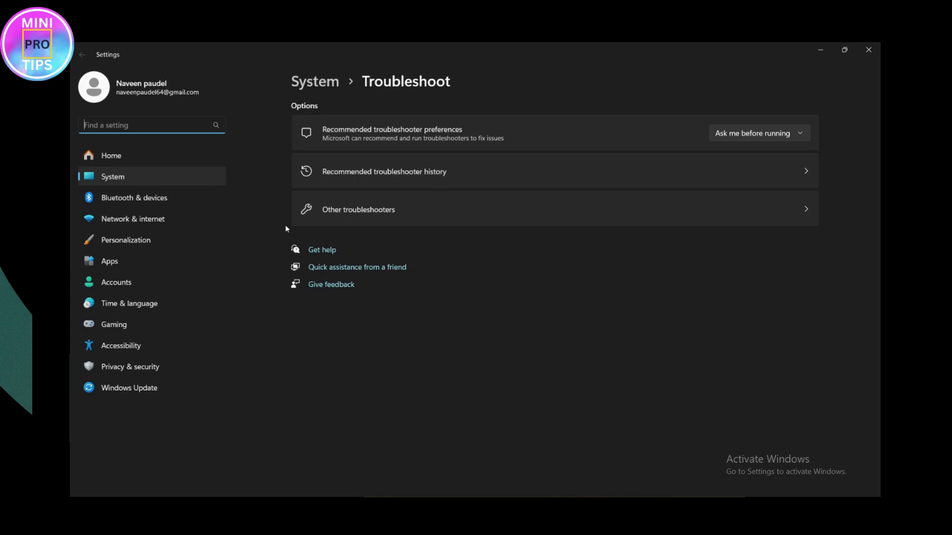
left_click(345, 218)
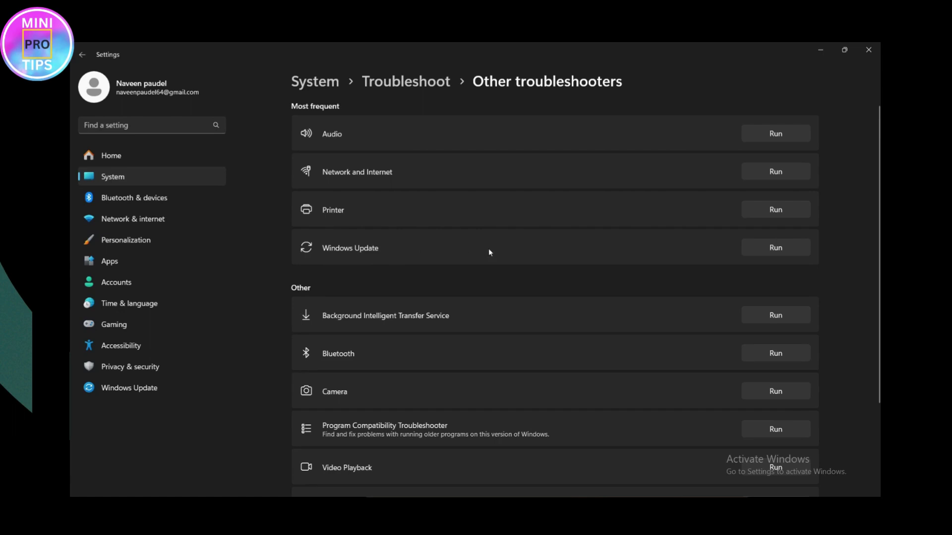
Run the Windows Update troubleshooter to completion and close its report
left_click(766, 250)
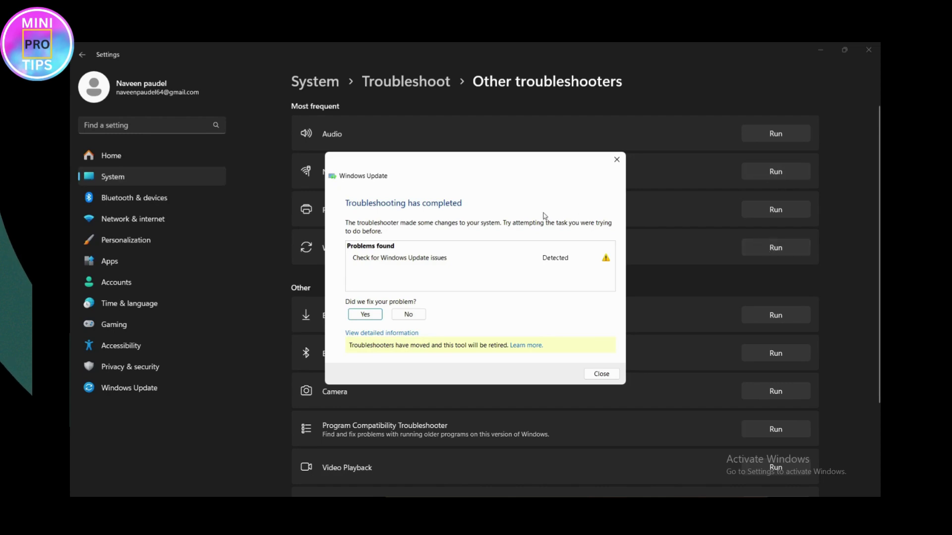
left_click(617, 159)
Close Settings and enter services.msc in the Run dialog, moved to the screen centre
left_click(866, 55)
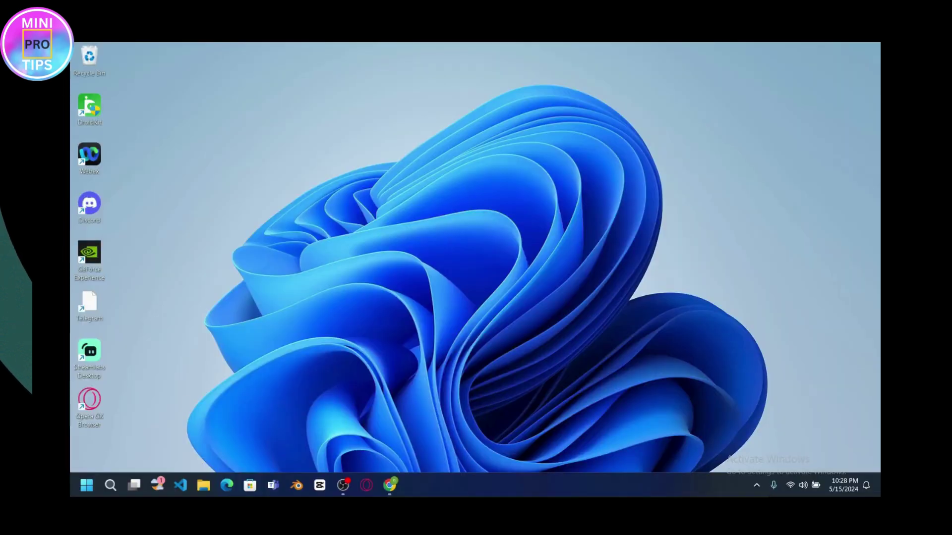
right_click(87, 487)
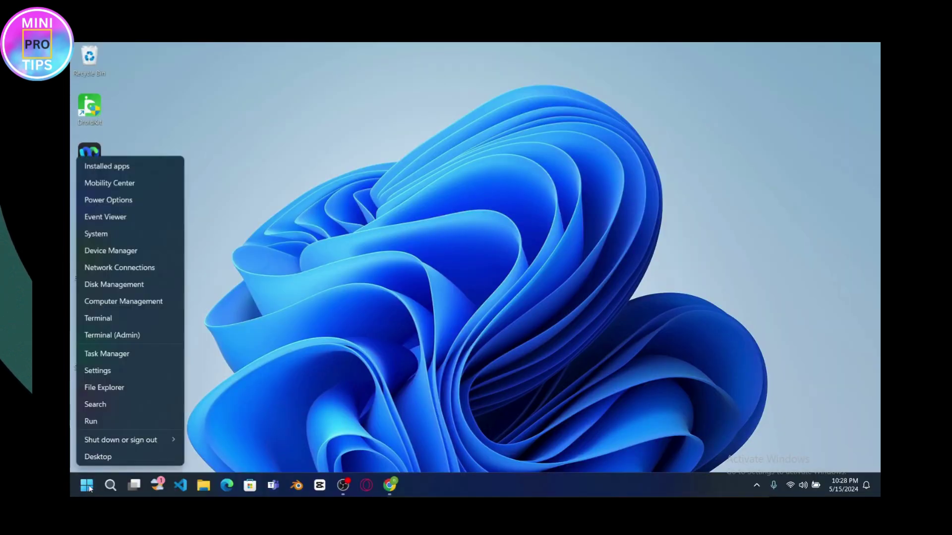
left_click(110, 421)
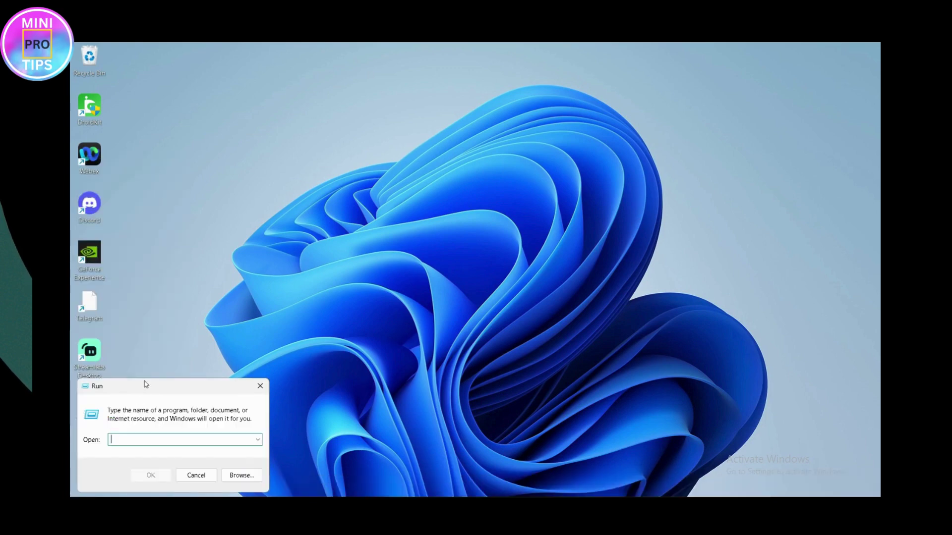
left_click_drag(146, 387, 532, 290)
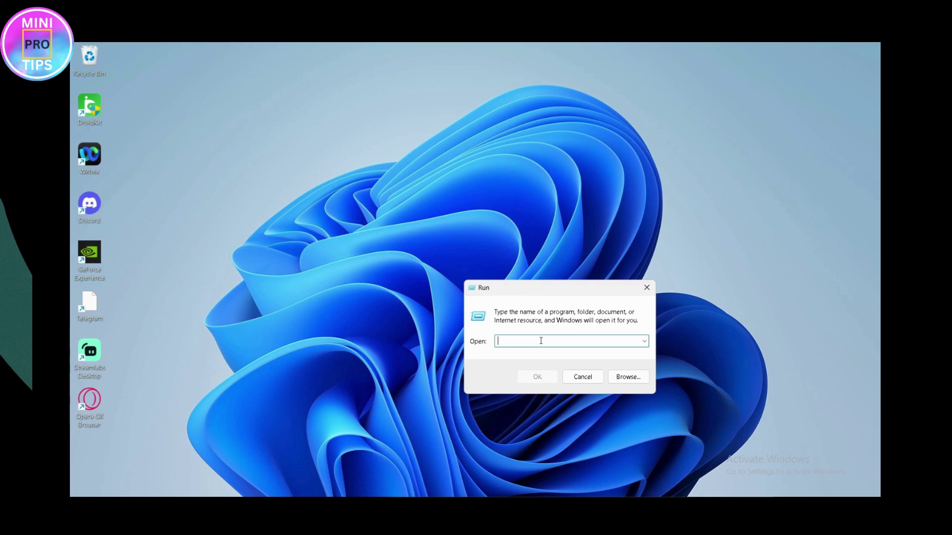
type("services.")
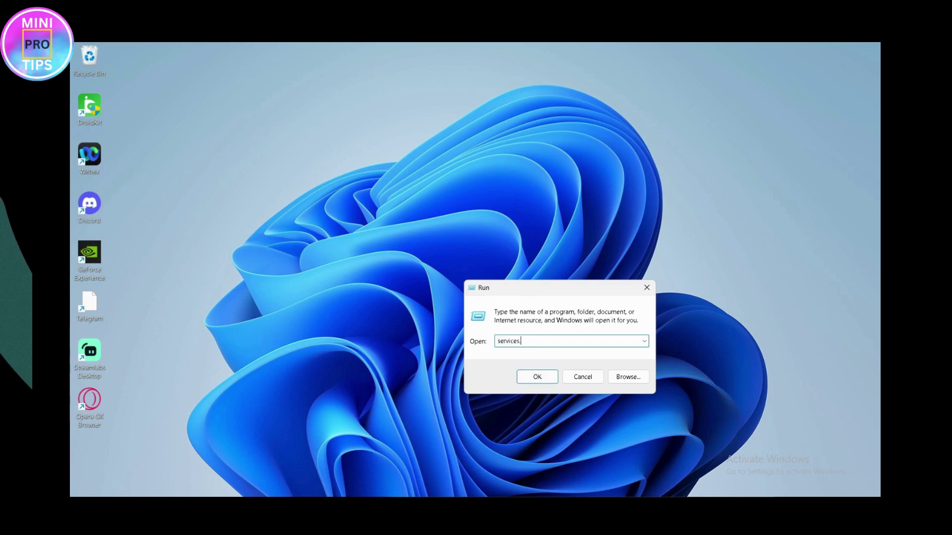
type("msc")
Launch the Services console and locate the Windows Update service under W
left_click(536, 379)
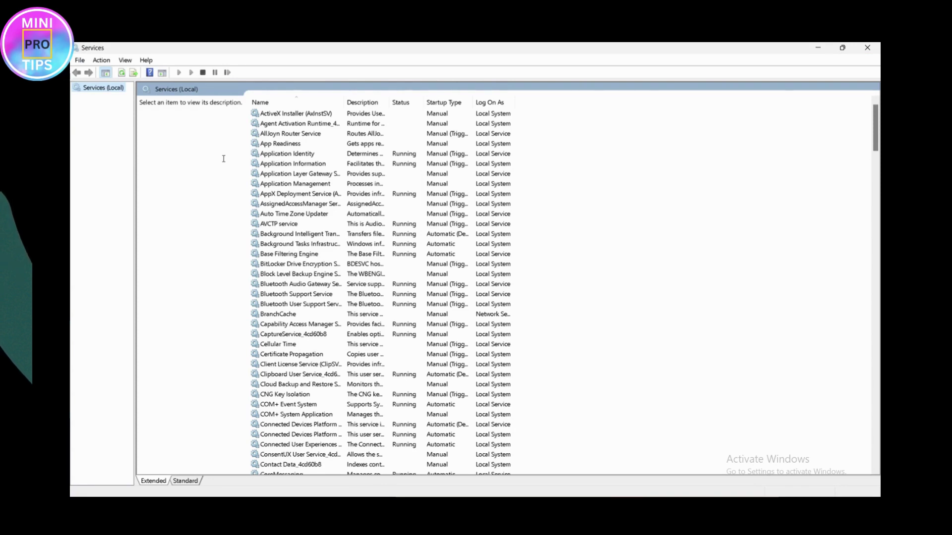
double_click(298, 243)
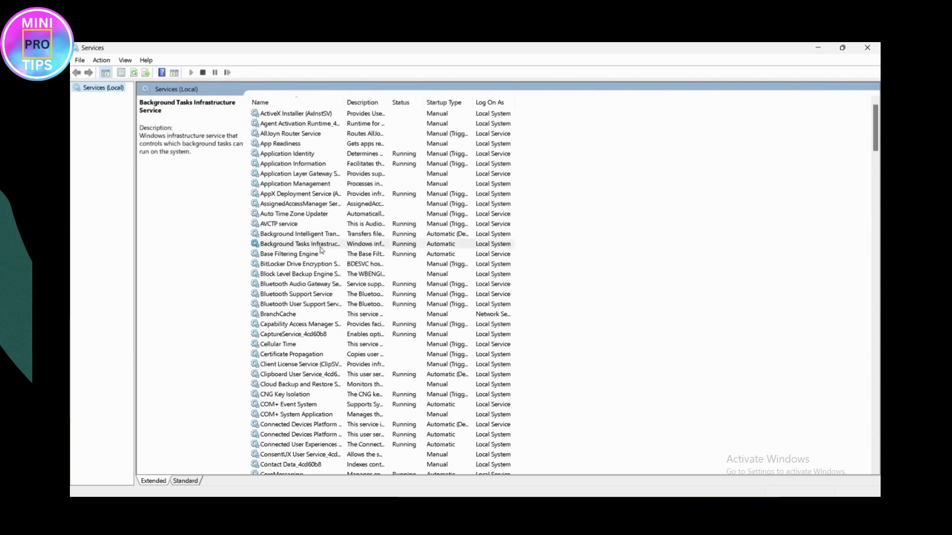
key("Escape")
left_click(314, 294)
key("w")
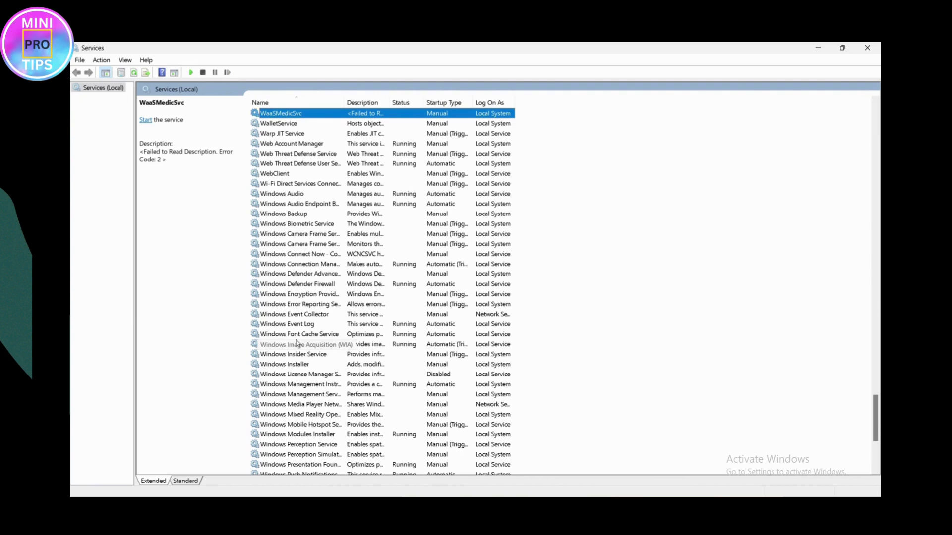
scroll(297, 343, "down", 6)
left_click(299, 355)
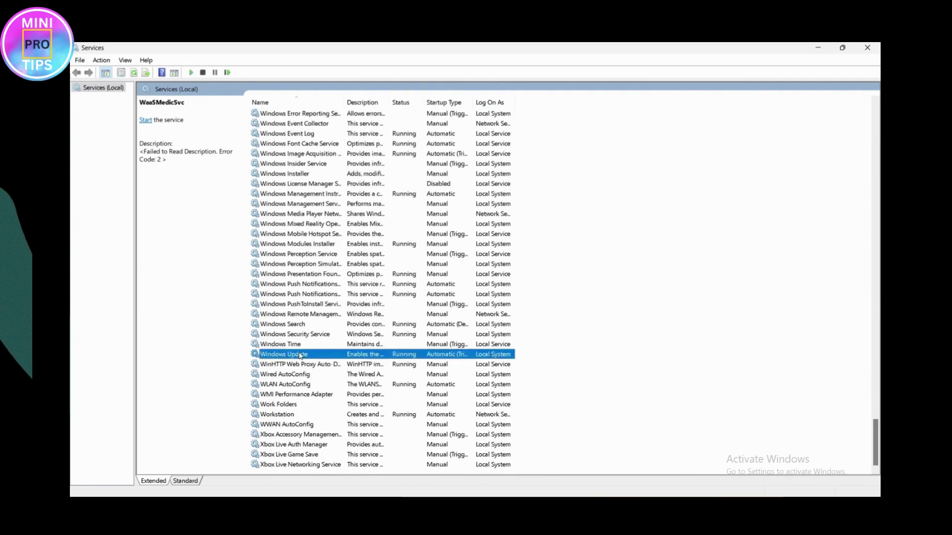
Open the Windows Update service's Properties from its right-click menu
double_click(300, 355)
key("Escape")
right_click(322, 356)
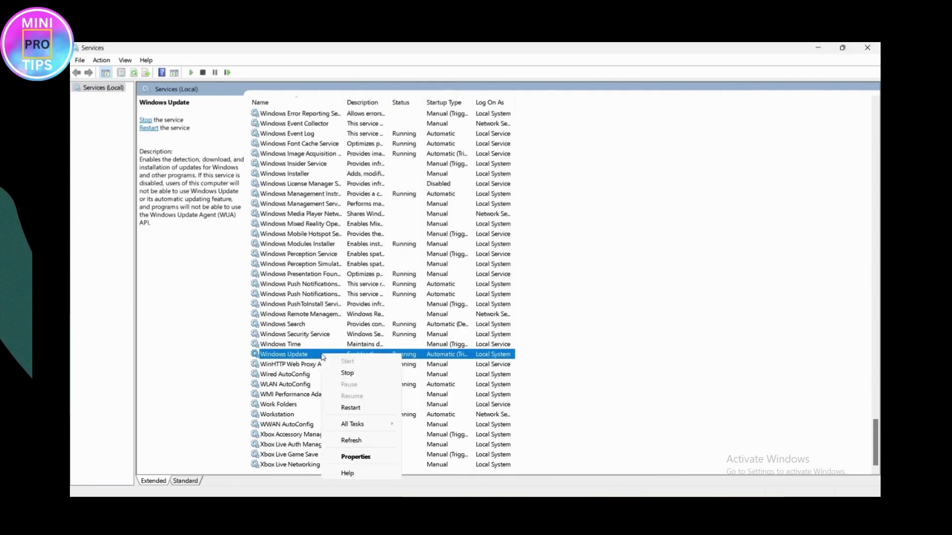
key("Escape")
left_click(358, 456)
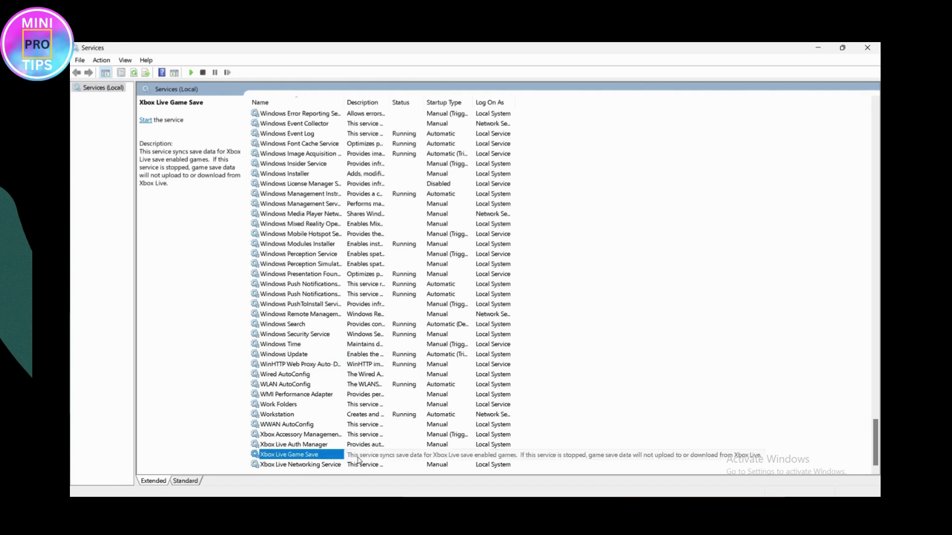
left_click(319, 358)
right_click(318, 358)
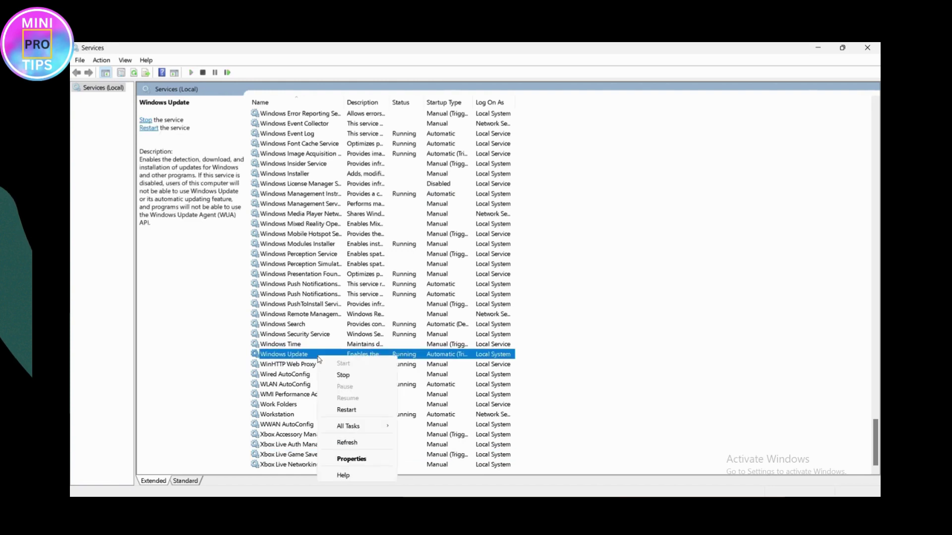
left_click(352, 459)
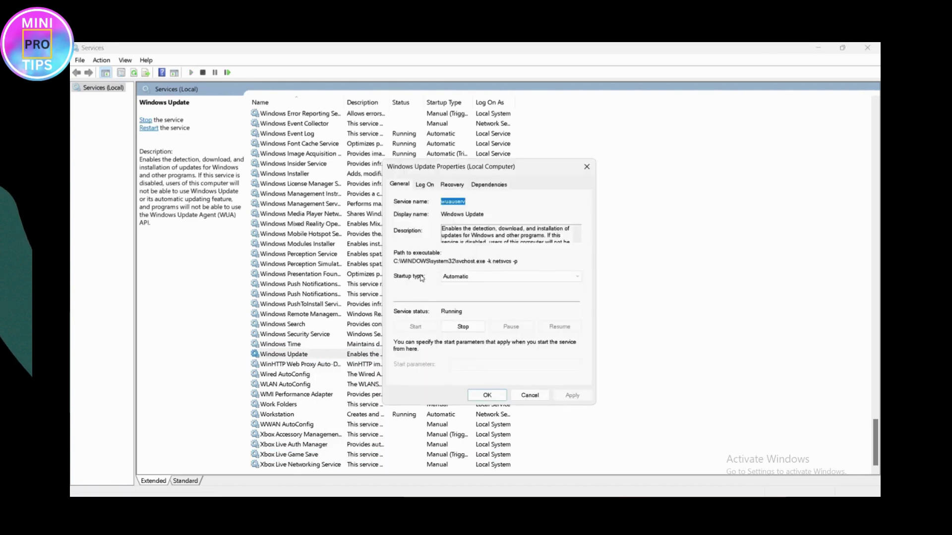
Set the Windows Update startup type to Automatic, apply, and confirm with OK
left_click(452, 282)
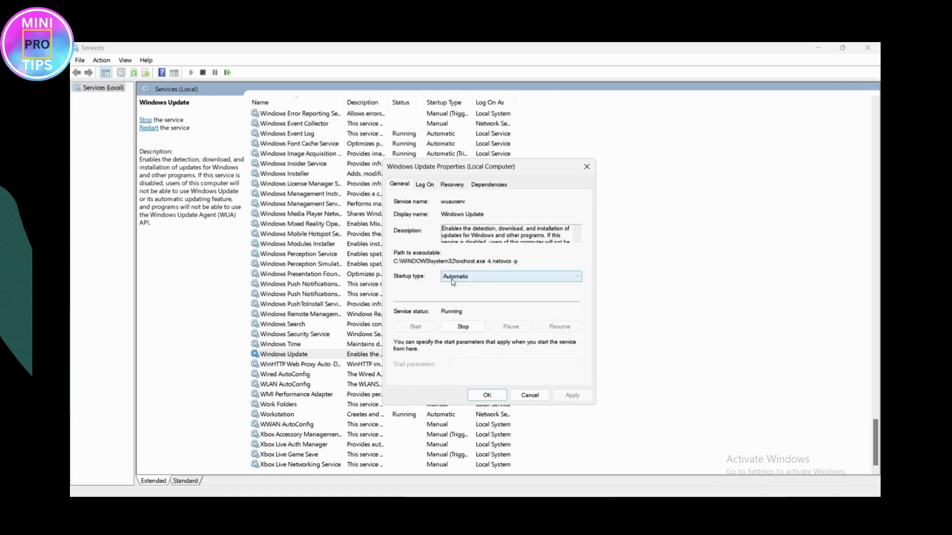
left_click(455, 279)
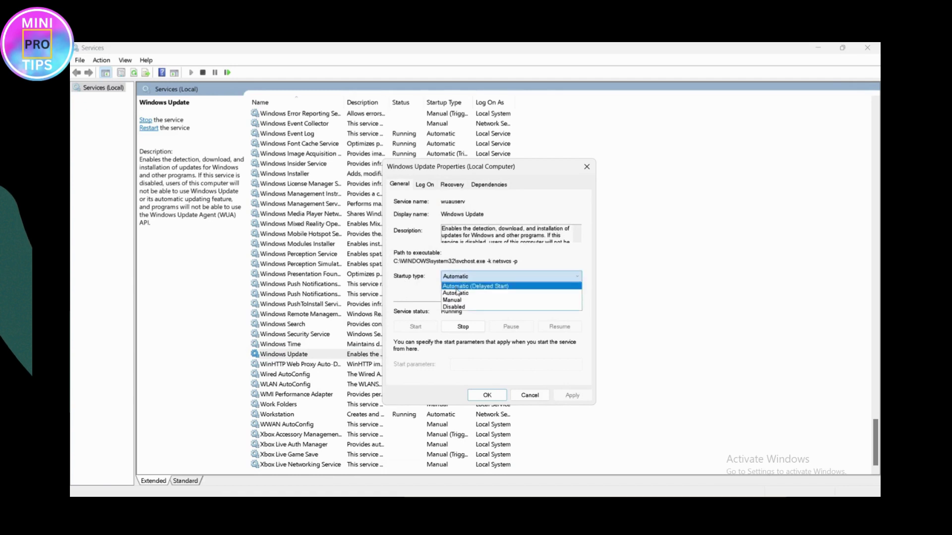
left_click(459, 296)
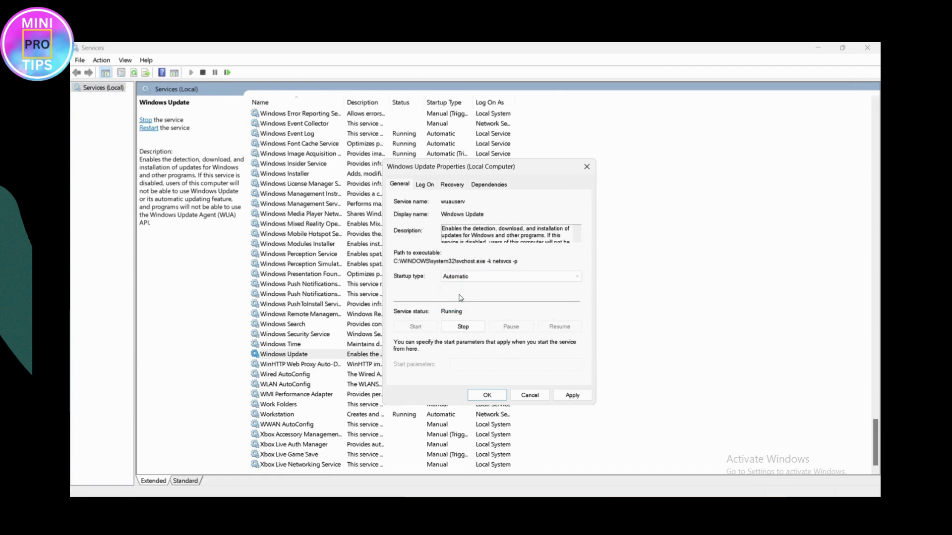
left_click(572, 395)
left_click(499, 396)
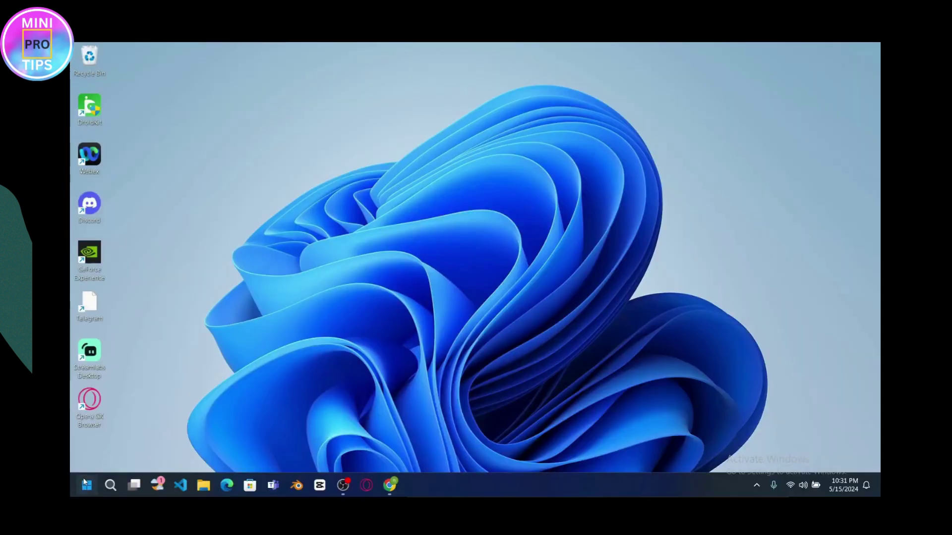
Search Start for 'command prompt' and run it as administrator
right_click(86, 485)
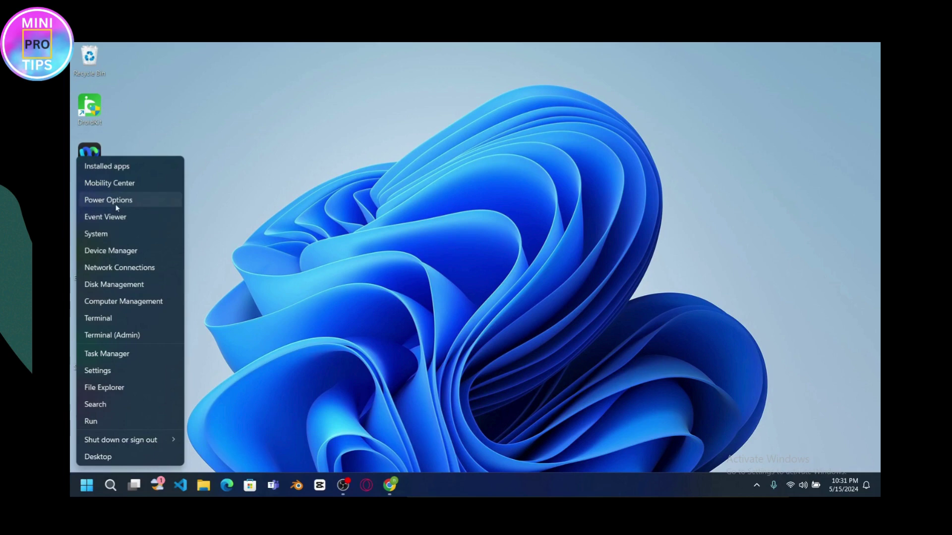
left_click(274, 329)
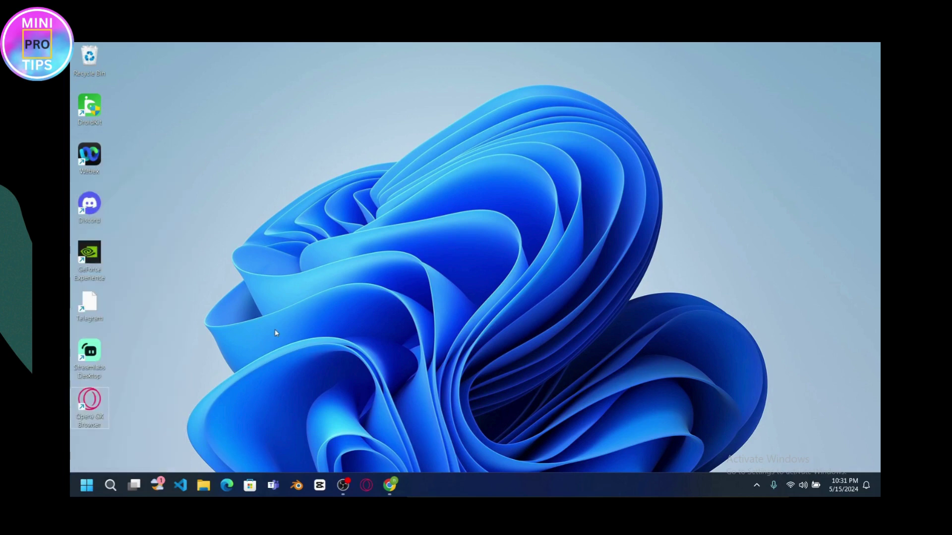
key("super")
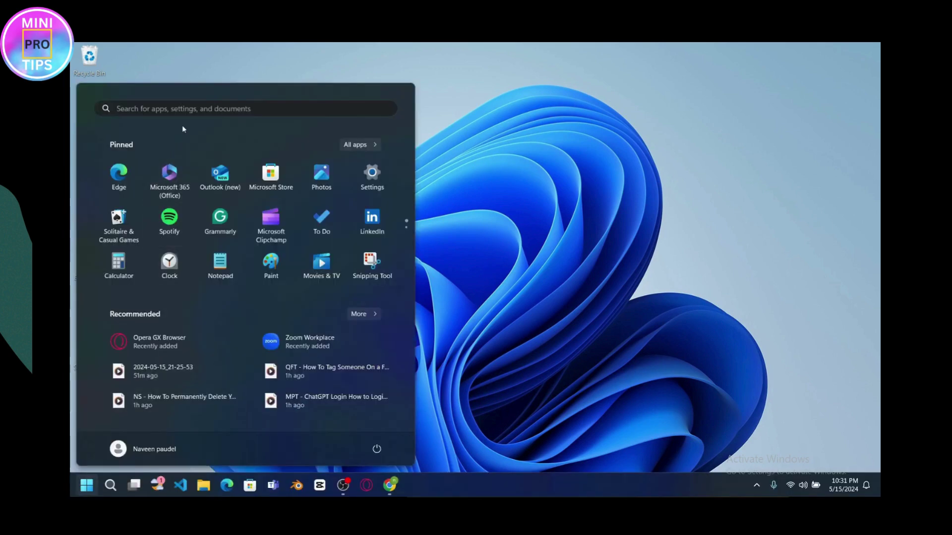
left_click(195, 114)
type("comm")
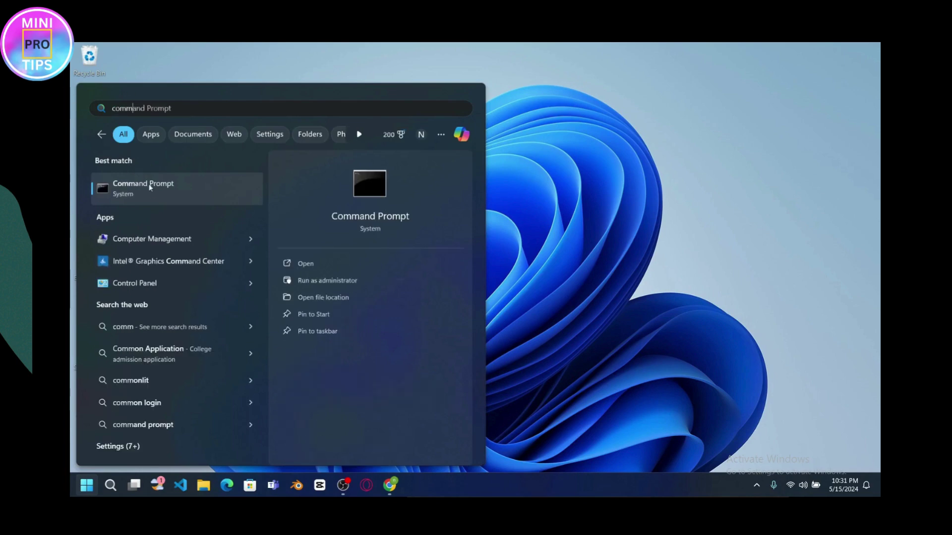
key("BackSpace")
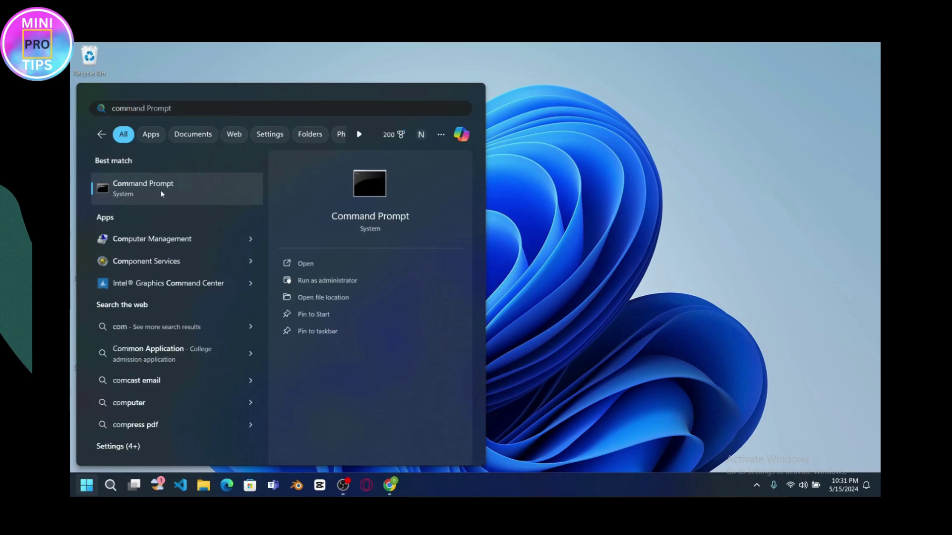
left_click(317, 281)
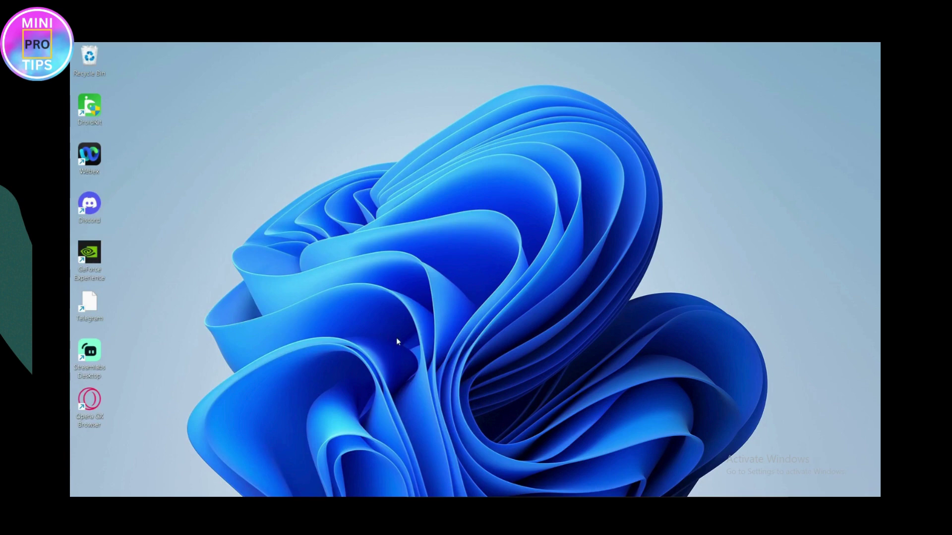
Run 'net stop wuauserv' in the admin Command Prompt, then show This PC in File Explorer
left_click(415, 349)
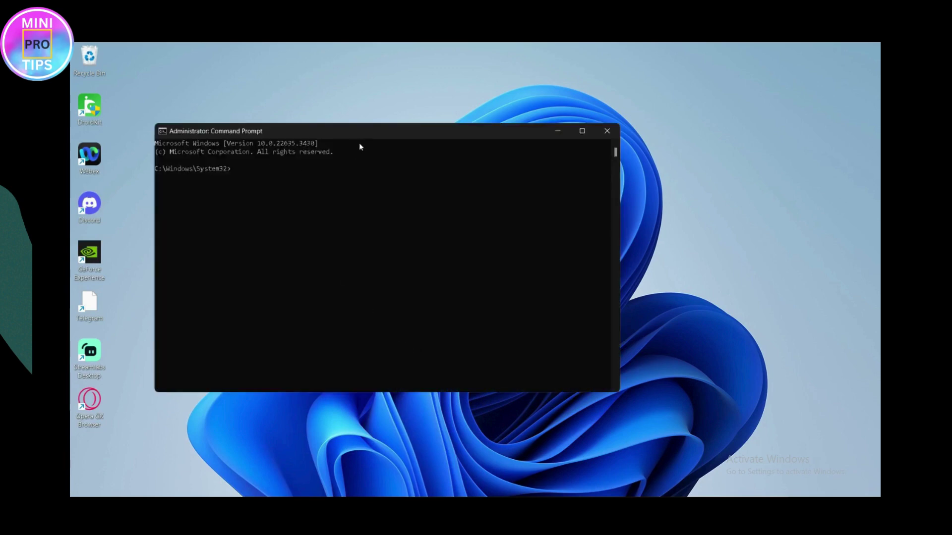
left_click_drag(362, 133, 509, 153)
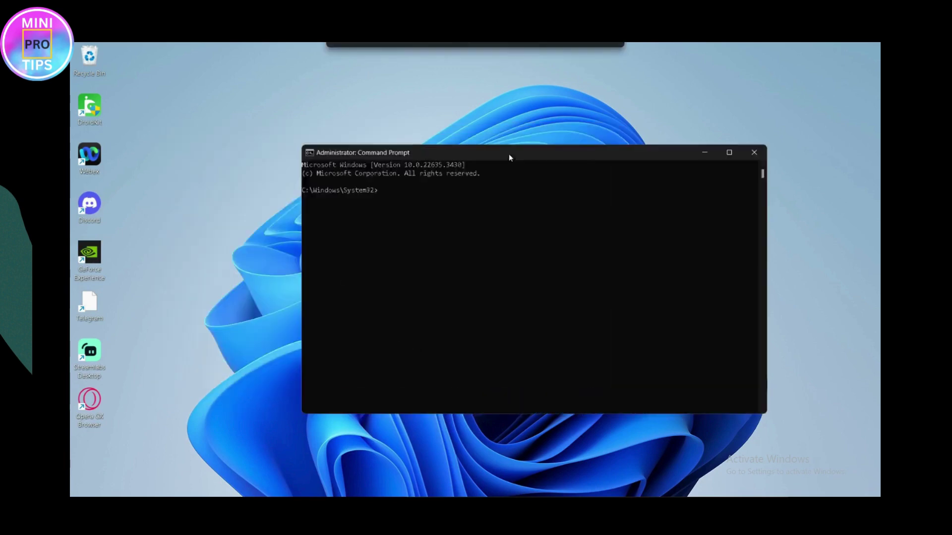
left_click(402, 198)
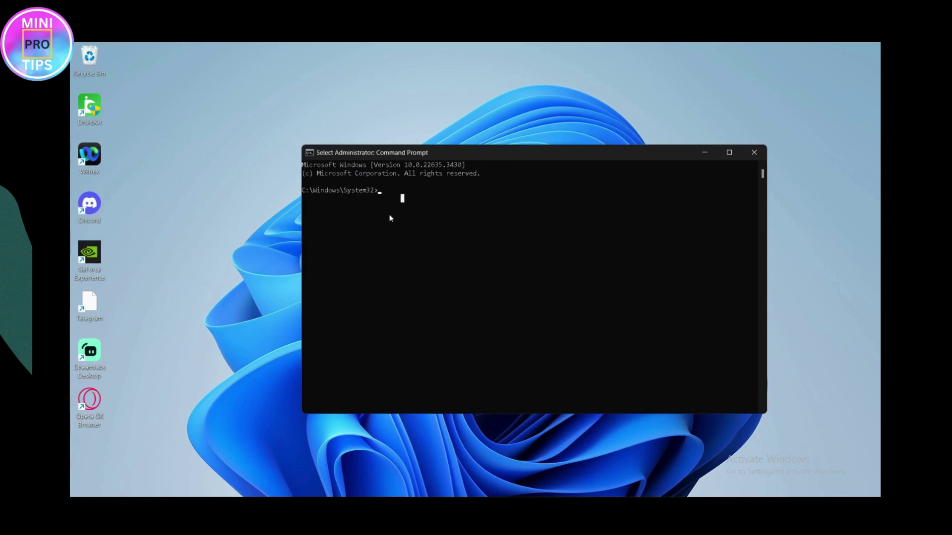
key("Escape")
type("net")
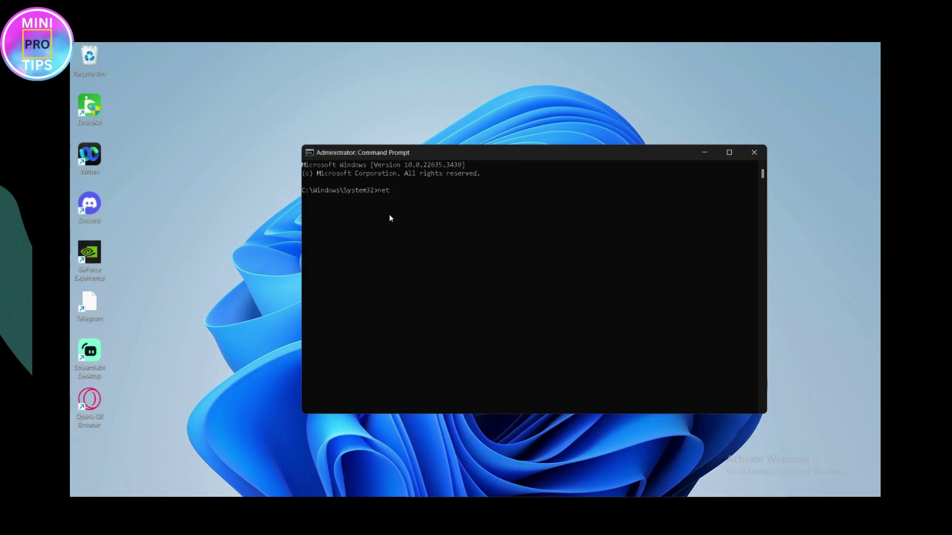
type(" stop wuauserv")
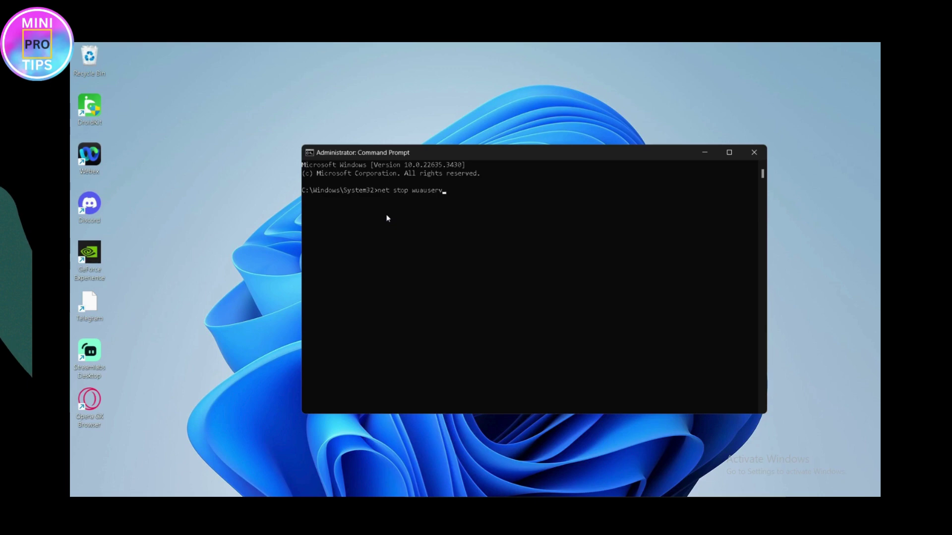
key("Return")
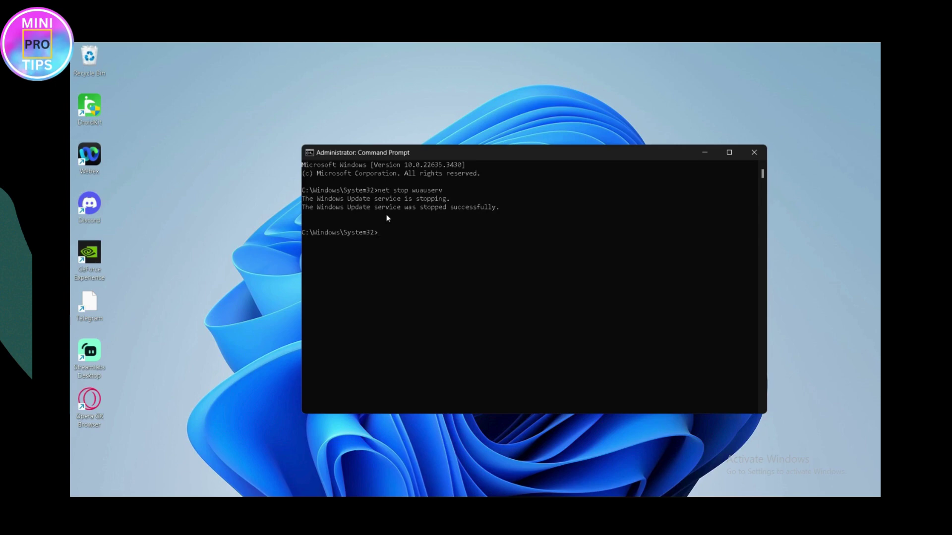
key("super+e")
left_click(112, 400)
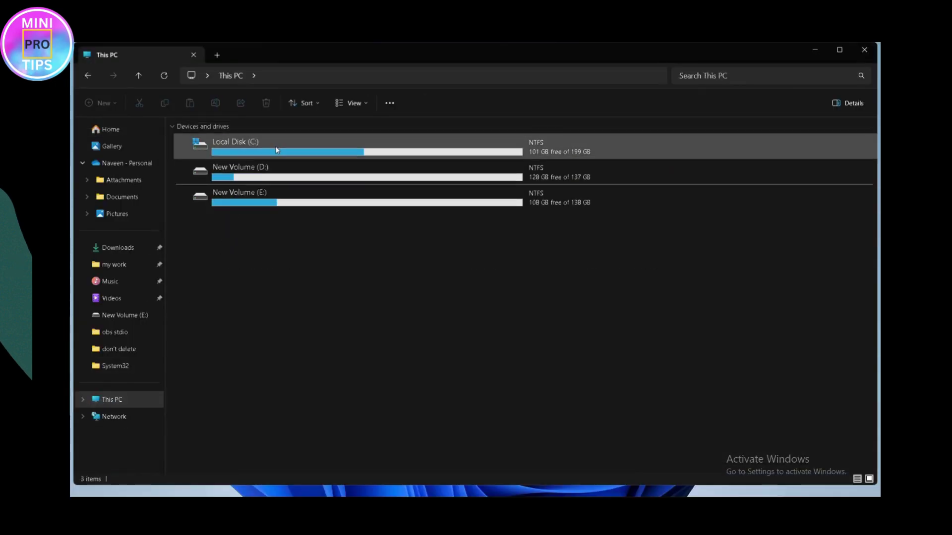
Browse from Local Disk (C:) into the Windows folder
double_click(276, 149)
double_click(276, 163)
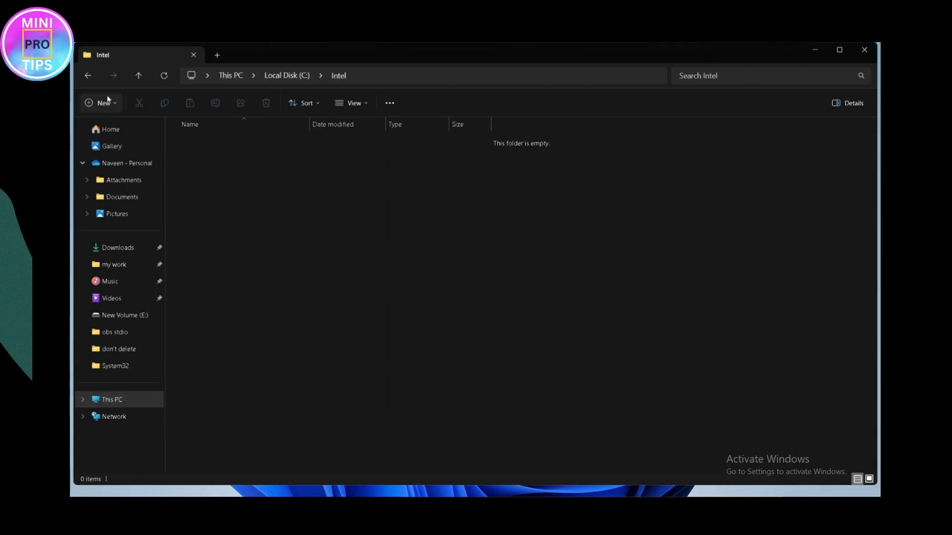
left_click(88, 75)
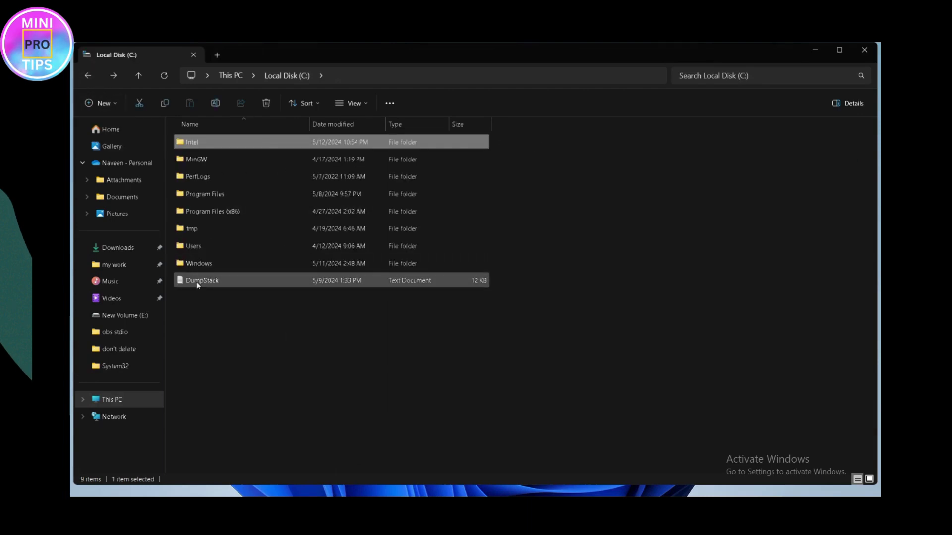
double_click(218, 263)
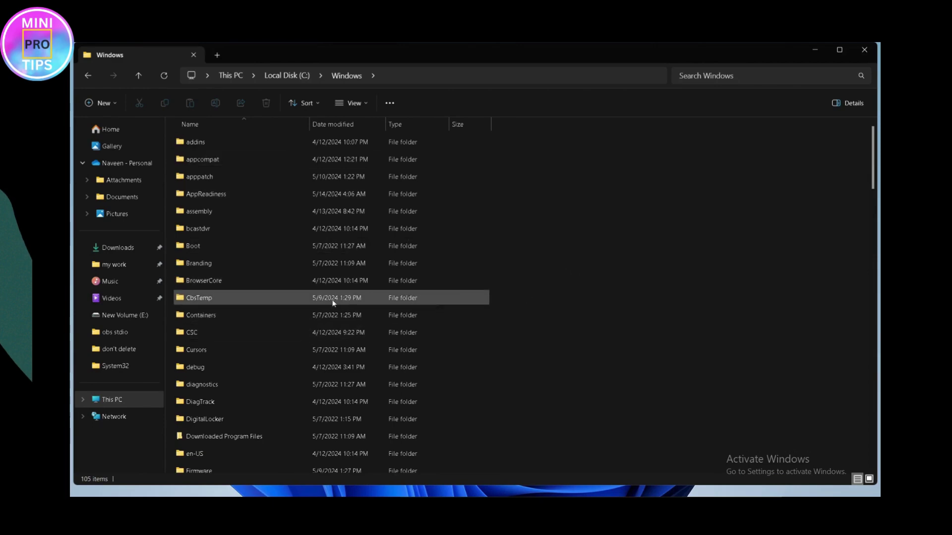
scroll(293, 326, "down", 3)
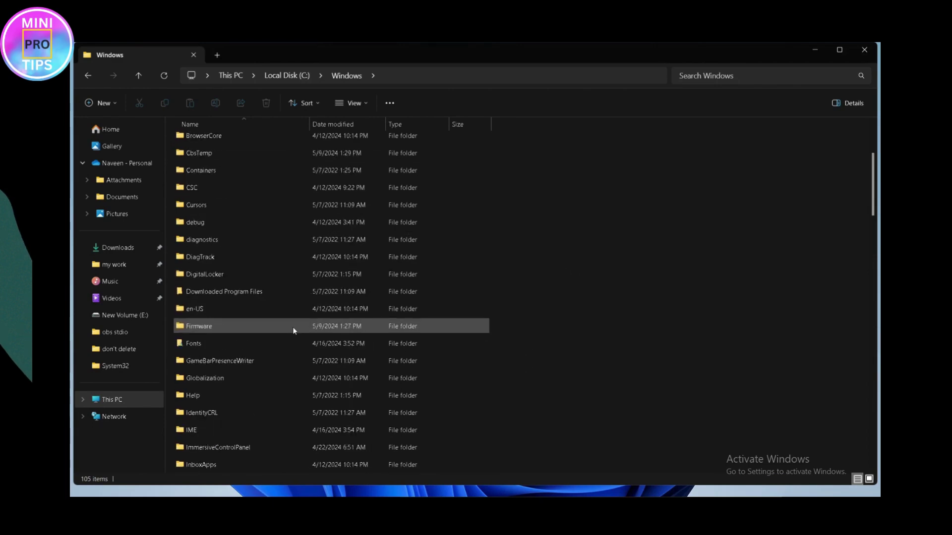
scroll(292, 327, "down", 5)
Search 'software', open SoftwareDistribution, then close File Explorer
left_click(712, 75)
type("software")
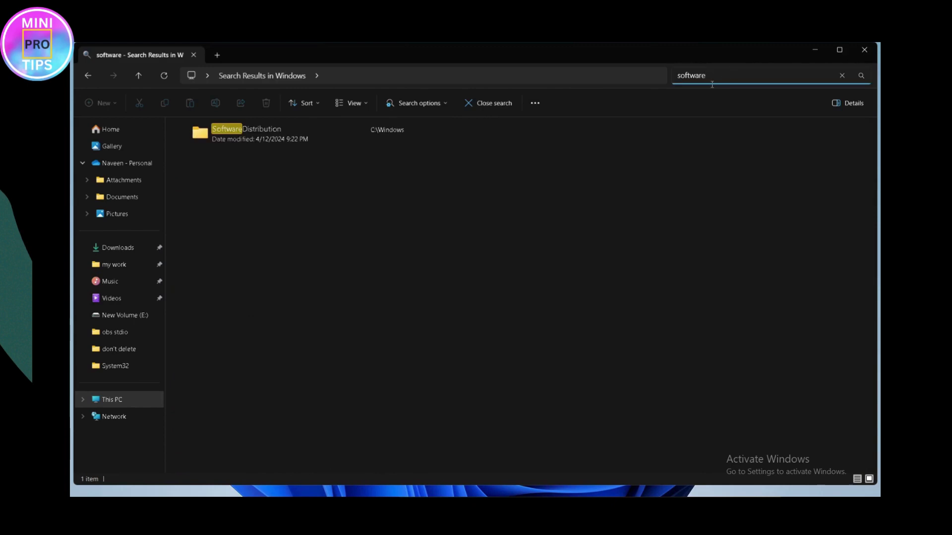
left_click(256, 134)
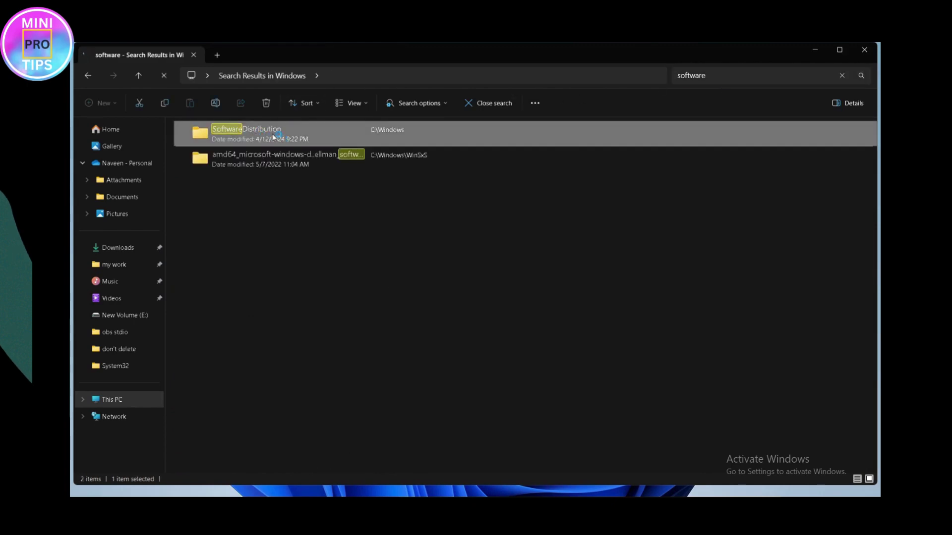
double_click(273, 137)
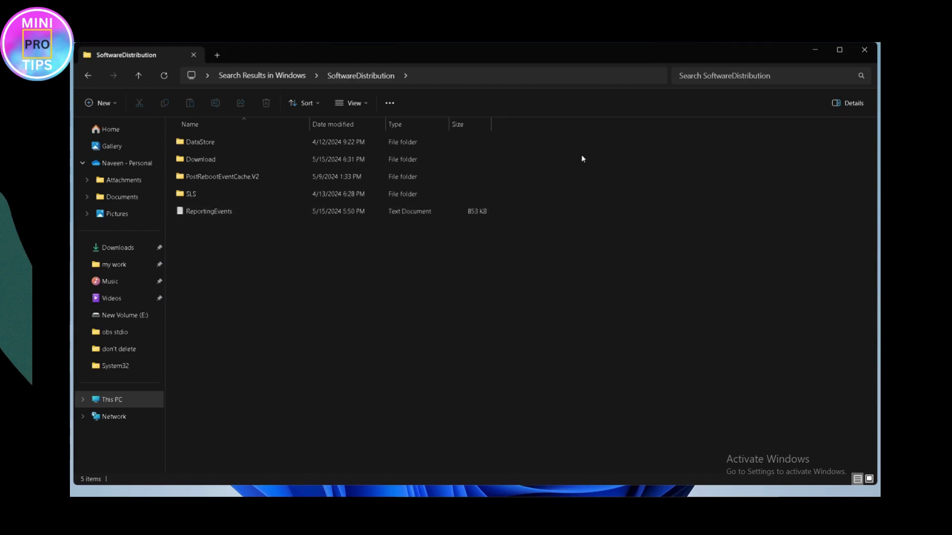
left_click(812, 52)
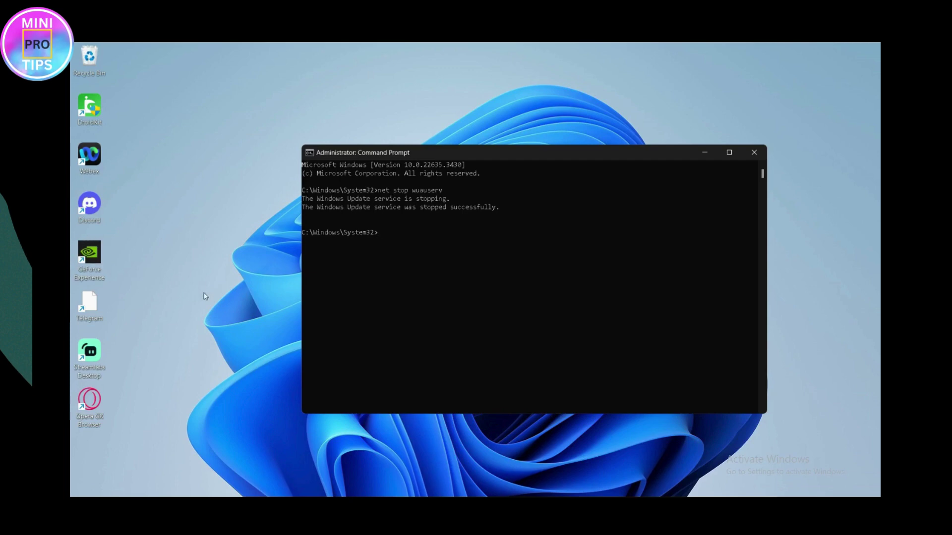
Run 'net start wuauserv' in the administrator Command Prompt
left_click(394, 236)
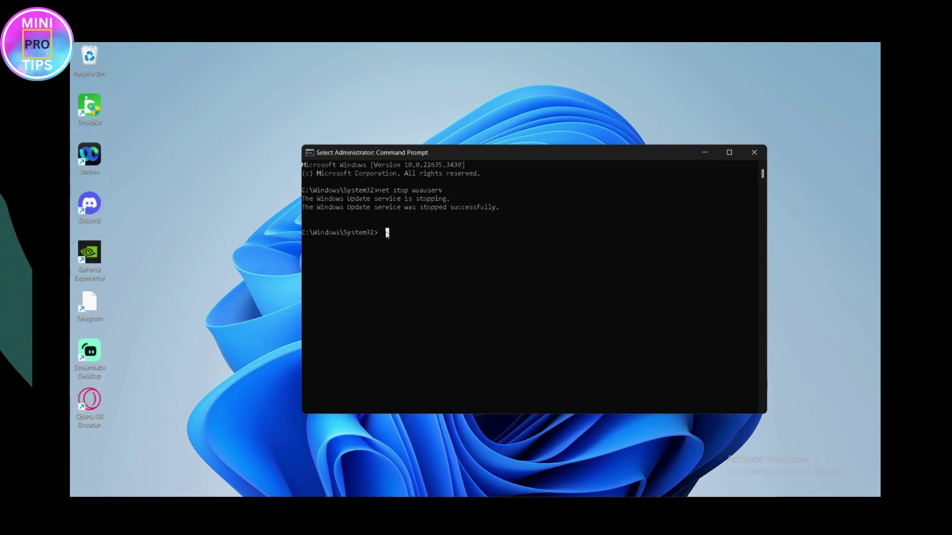
type("net sta")
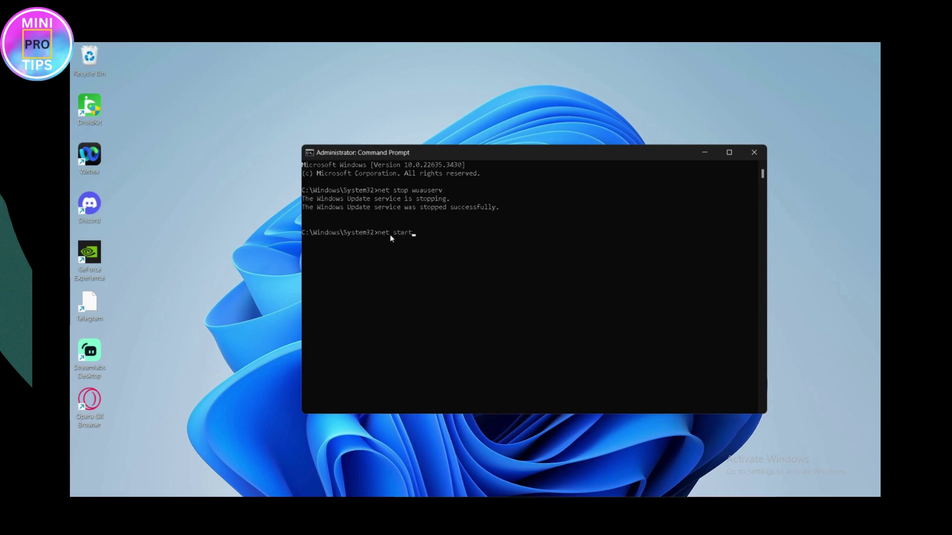
type("rt wuauserv")
key("Return")
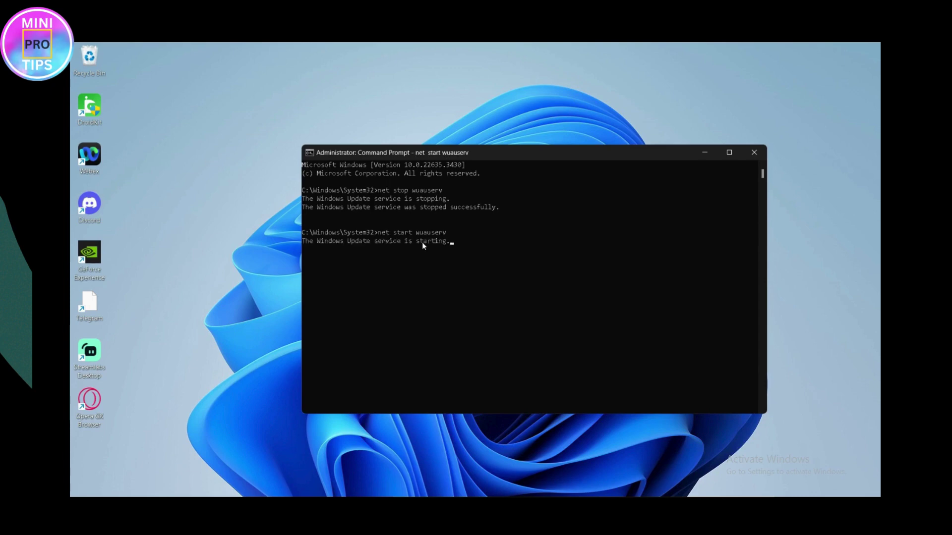